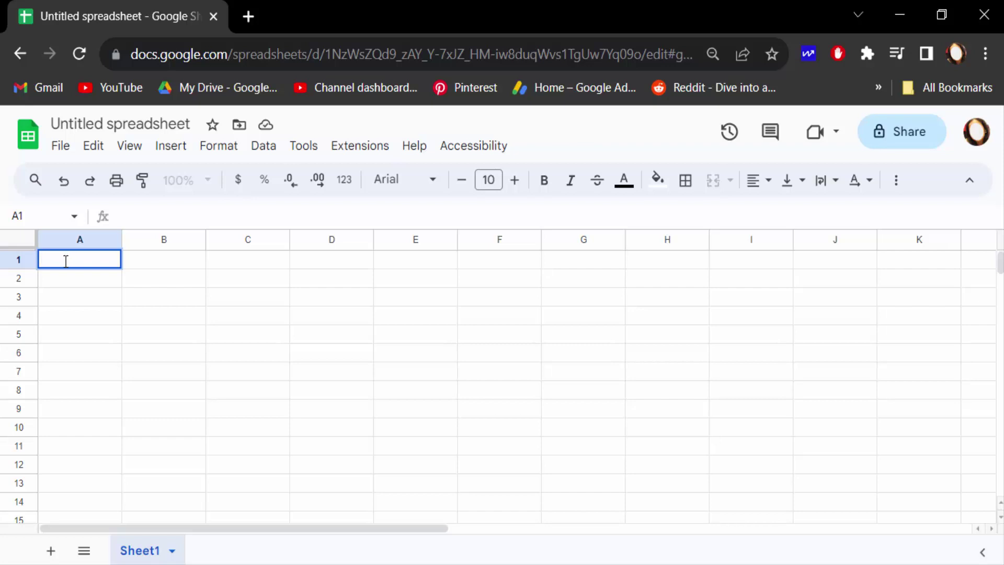
Paste the long Lorem Ipsum paragraph into cell A1 and commit it
type("Lorem Ipsum is simply dummy text of the printing and typesetting industry. Lorem Ipsum has been the industry's standard dummy text ever since the 1500s, when an unknown printer took a galley of type and scrambled it to make a type specimen book. It has survived not only five centuries, but also the leap into electronic typesetting, remaining essentially unchanged. It was popularised in the 1960s with the release of Letraset sheets containing Lorem Ipsum passages, and more recently with desktop publishing software like Aldus PageMaker including versions of Lorem Ipsum.")
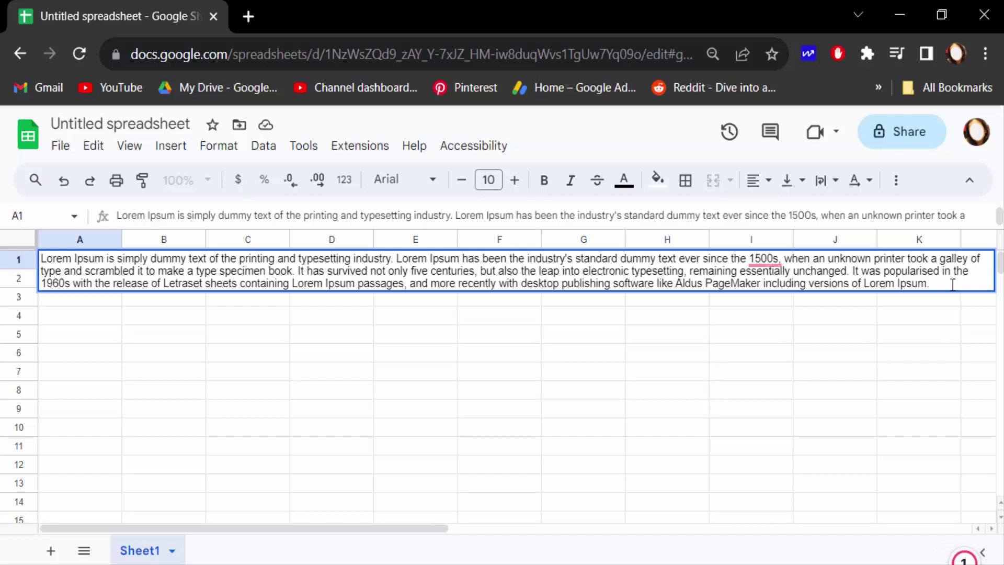
key("Return")
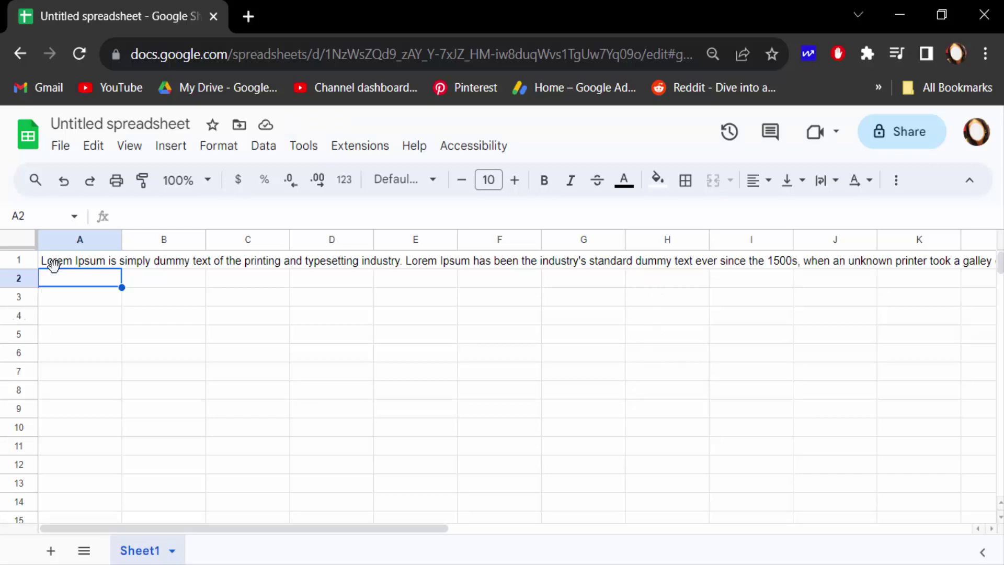
In cell A1, add two blank lines, a second pasted paragraph copy, then another line break
left_click(71, 265)
double_click(71, 265)
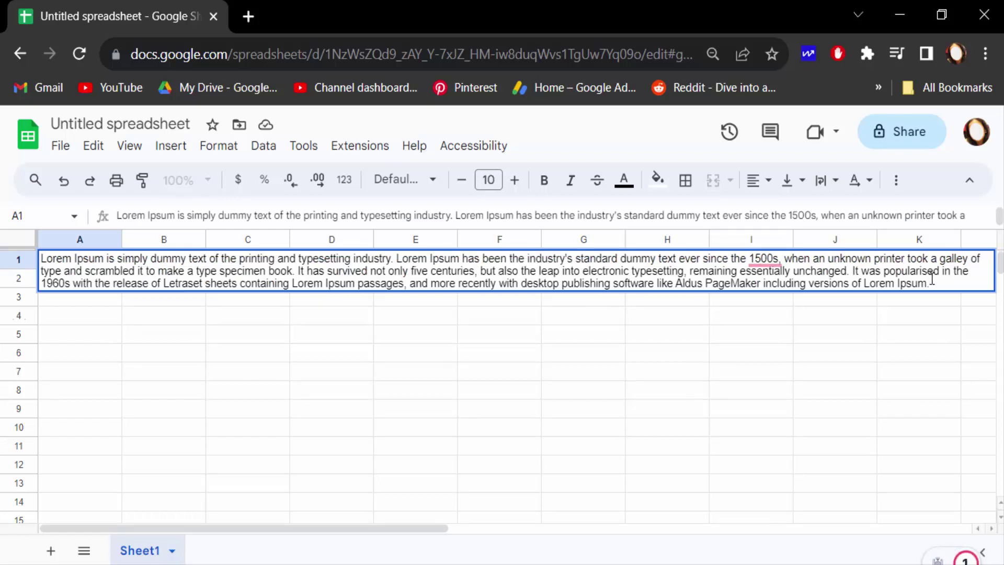
key("alt")
key("alt+Return")
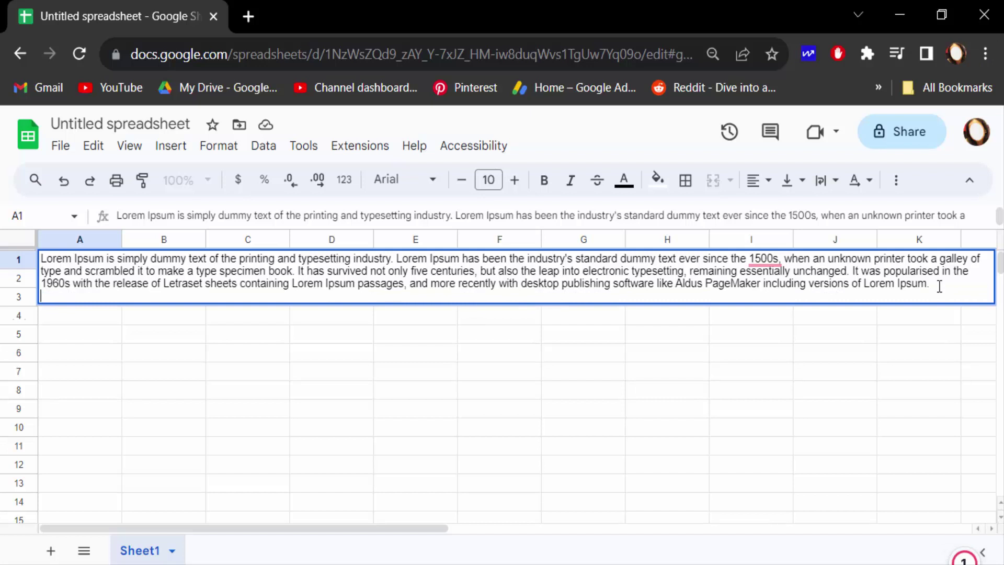
key("alt+Return")
key("alt+Return")
key("alt+Return")
key("alt+Return")
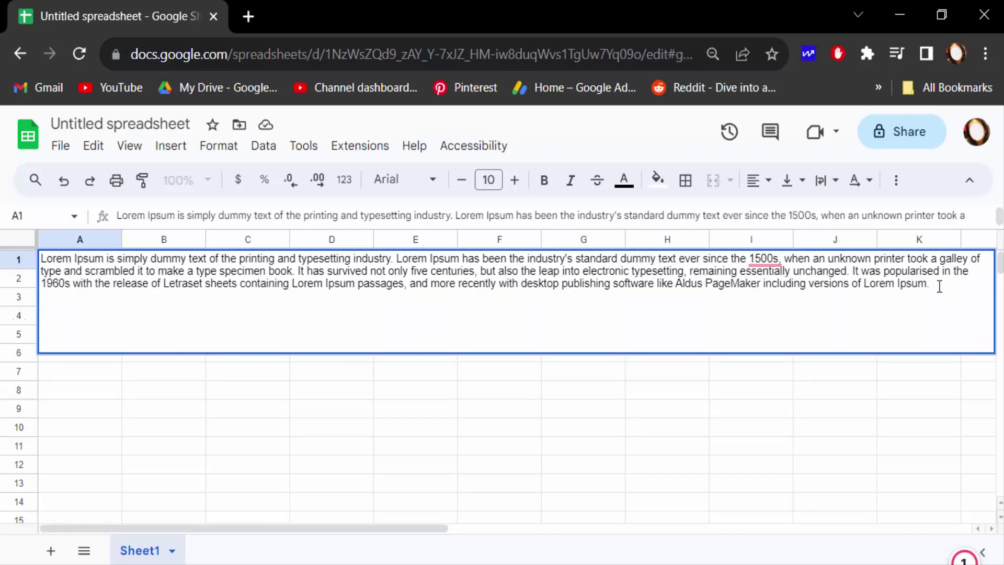
type("Lorem Ipsum is simply dummy text of the printing and typesetting industry. Lorem Ipsum has been the industry's standard dummy text ever since the 1500s, when an unknown printer took a galley of type and scrambled it to make a type specimen book. It has survived not only five centuries, but also the leap into electronic typesetting, remaining essentially unchanged. It was popularised in the 1960s with the release of Letraset sheets containing Lorem Ipsum passages, and more recently with desktop publishing software like Aldus PageMaker including versions of Lorem Ipsum.")
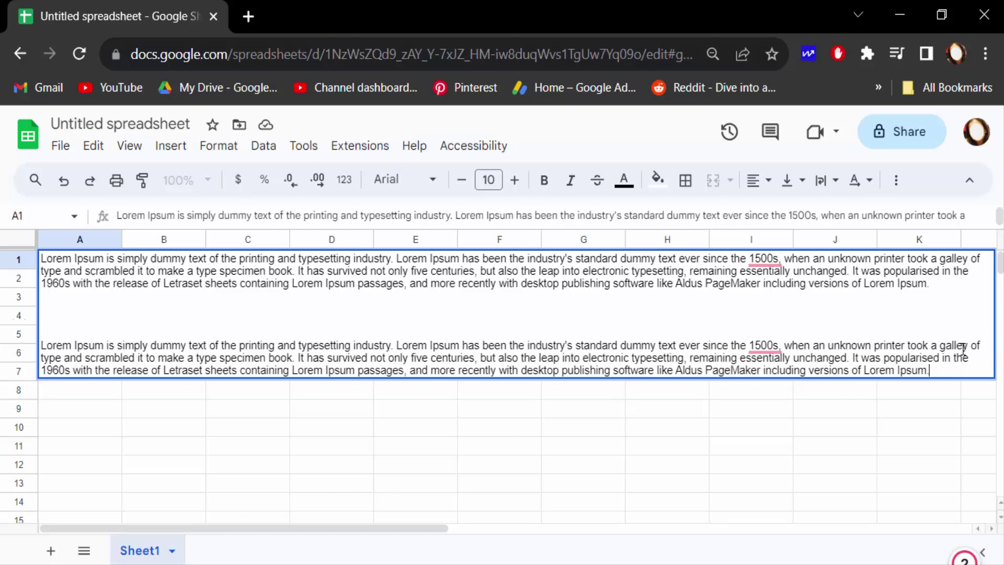
key("alt+Return")
key("alt+Return")
key("alt+Return")
key("alt+Return")
key("alt+Return")
key("alt+Return")
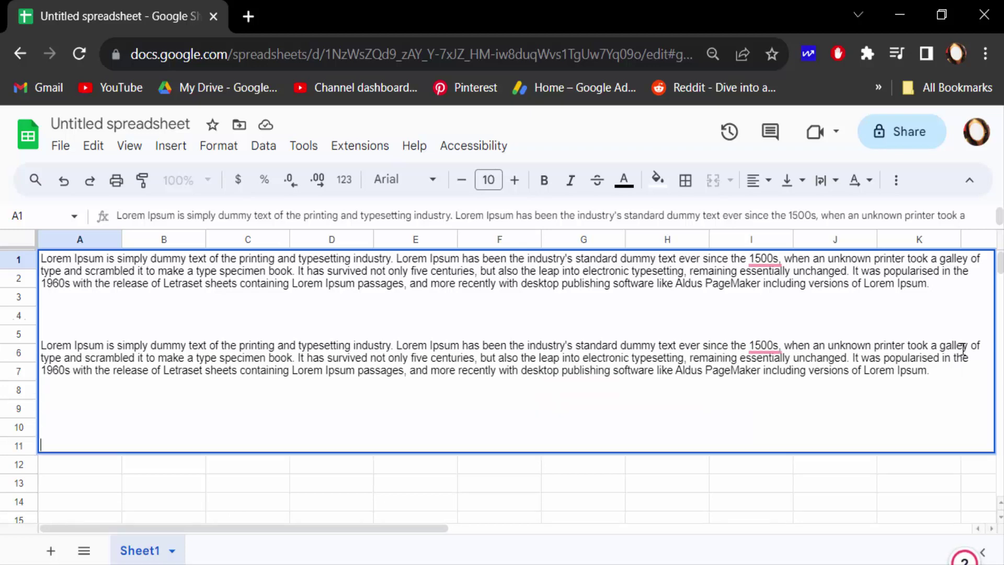
Leave edit mode to commit A1's two-paragraph text, making row 1 taller
left_click(835, 481)
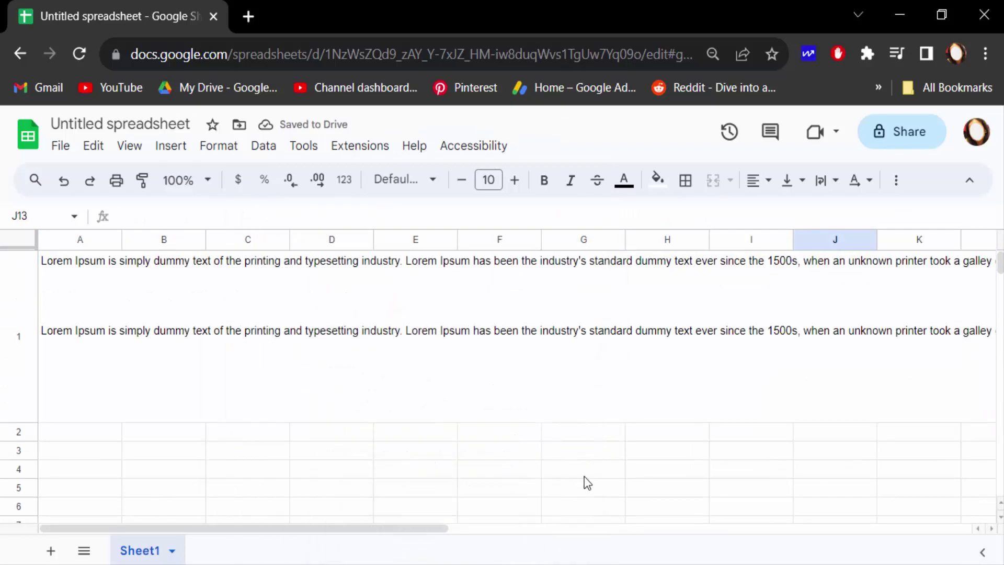